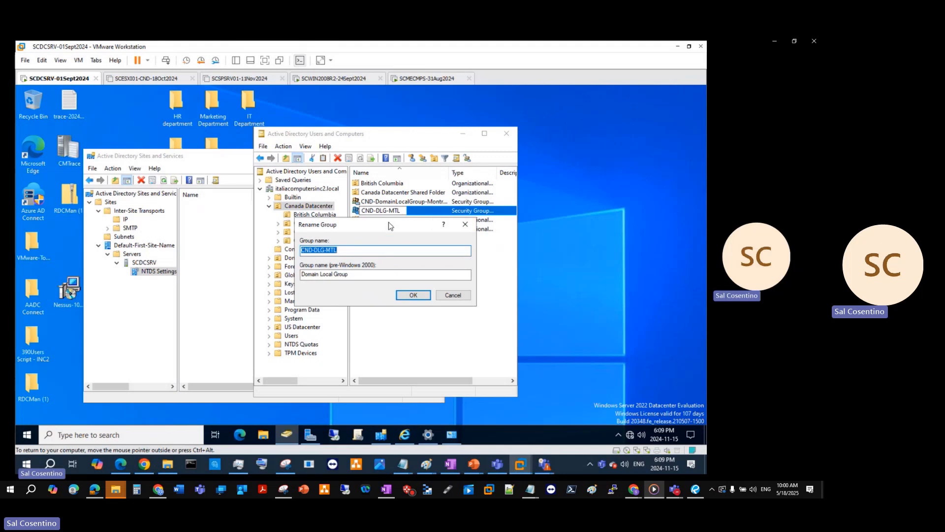
Change the group's new name from the MTL ending to CND-DLG-QUE and accept the rename
left_click_drag(388, 225, 435, 231)
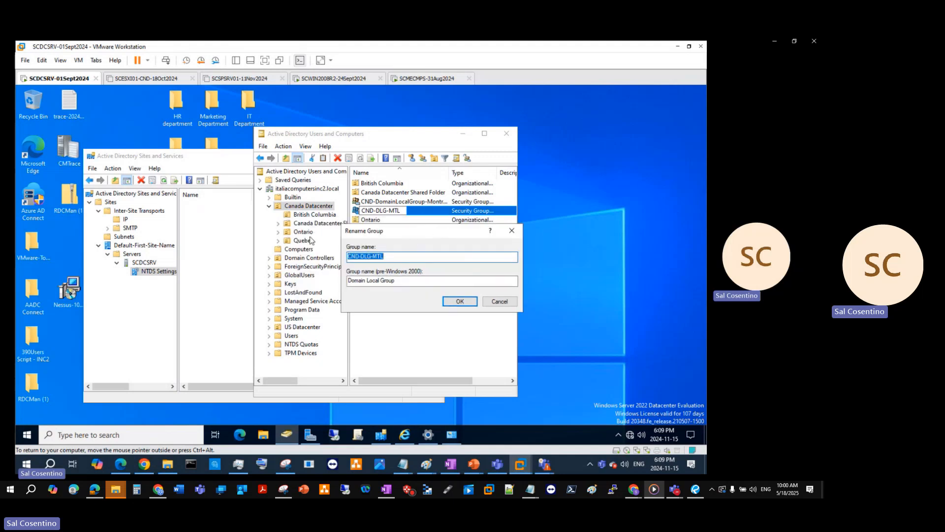
left_click_drag(395, 256, 373, 256)
type("QUE")
left_click(467, 302)
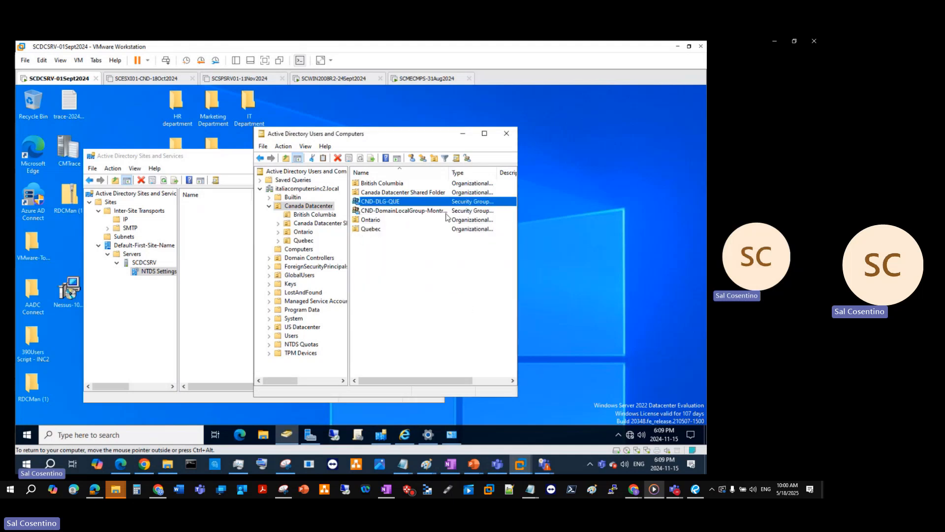
Rename the CND-DomainLocalGroup-Montreal security group in Canada Datacenter as CND-DLG-ONT
left_click(419, 211)
right_click(419, 212)
left_click(447, 292)
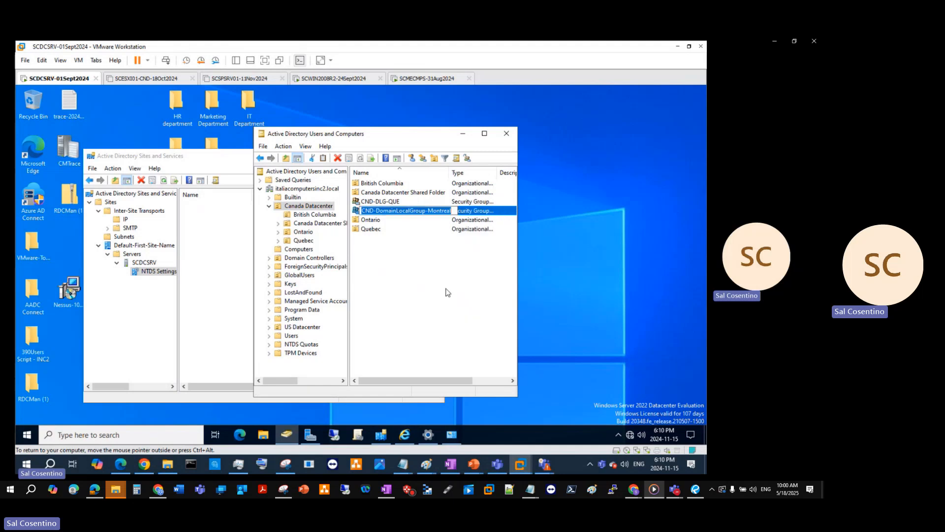
left_click_drag(449, 212, 377, 211)
type("DLG")
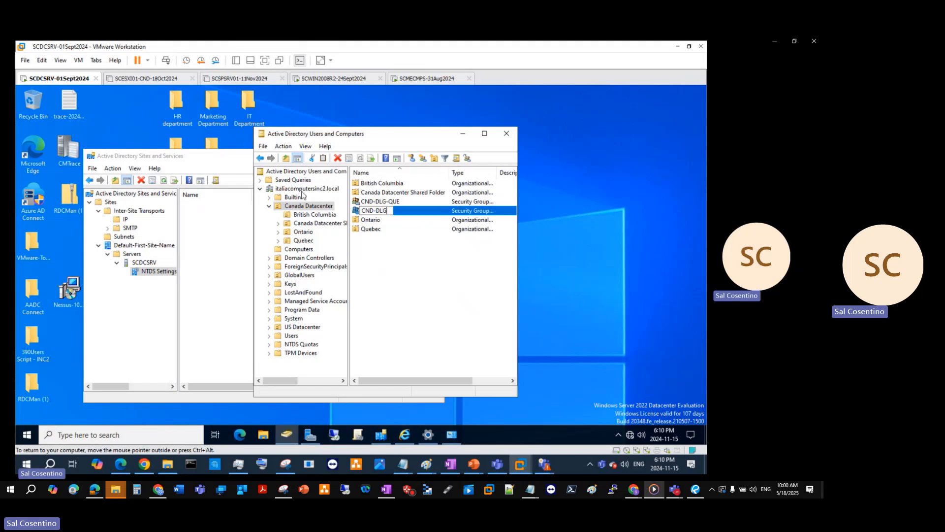
type("-ONT")
key("Return")
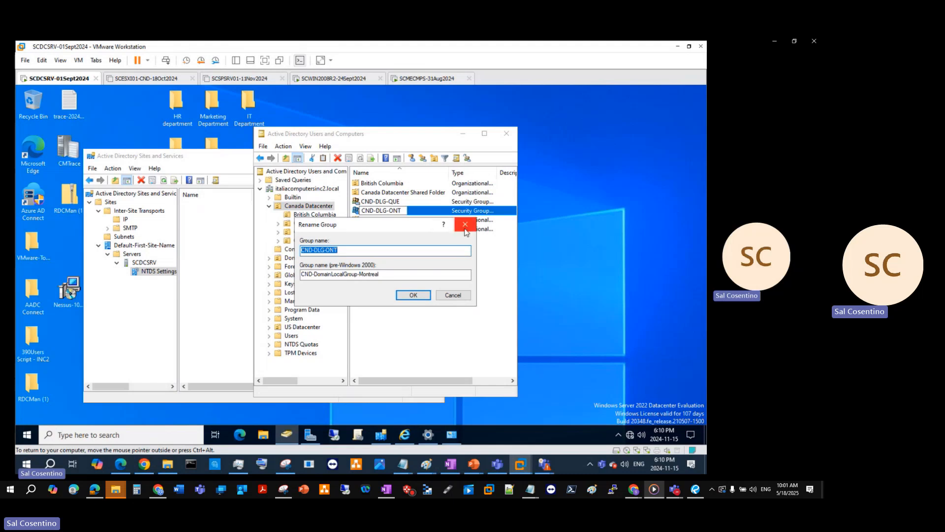
left_click(417, 297)
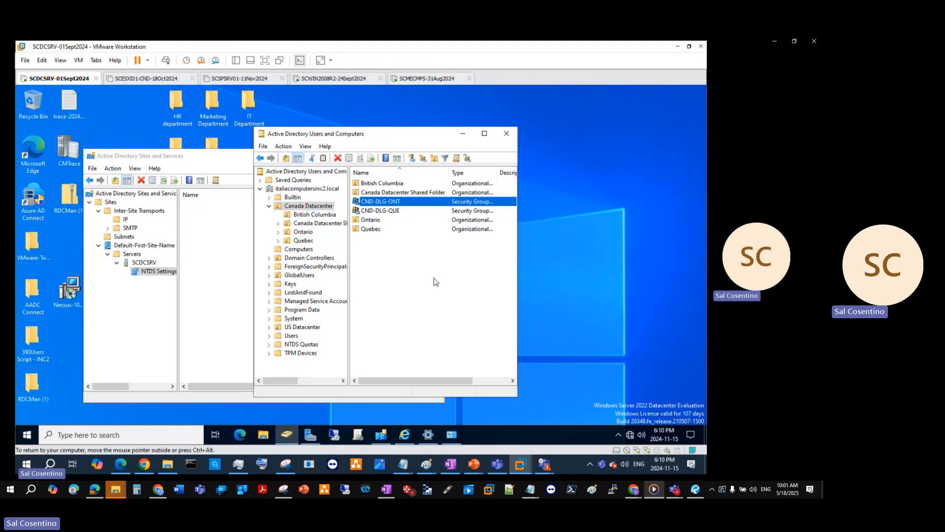
Create a domain local security group named USD-DLG-NY in the US Datacenter organizational unit
left_click(311, 328)
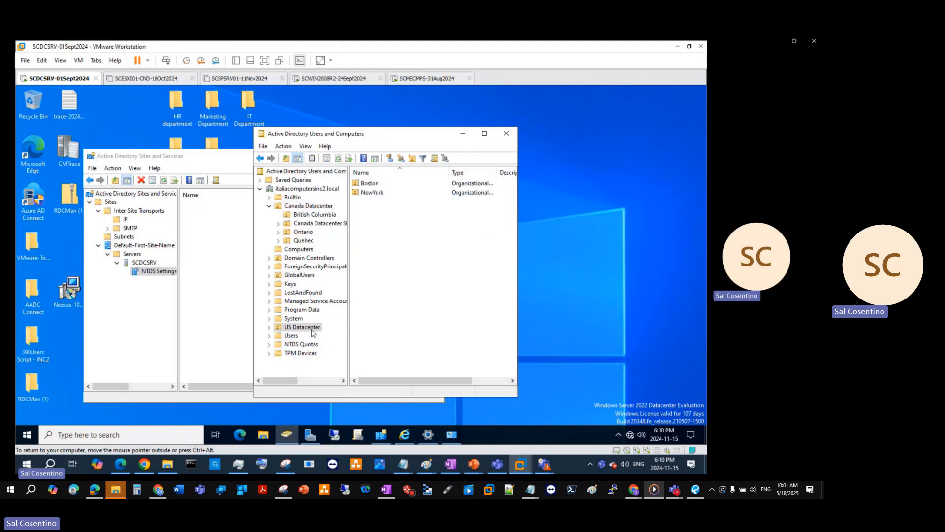
left_click(268, 327)
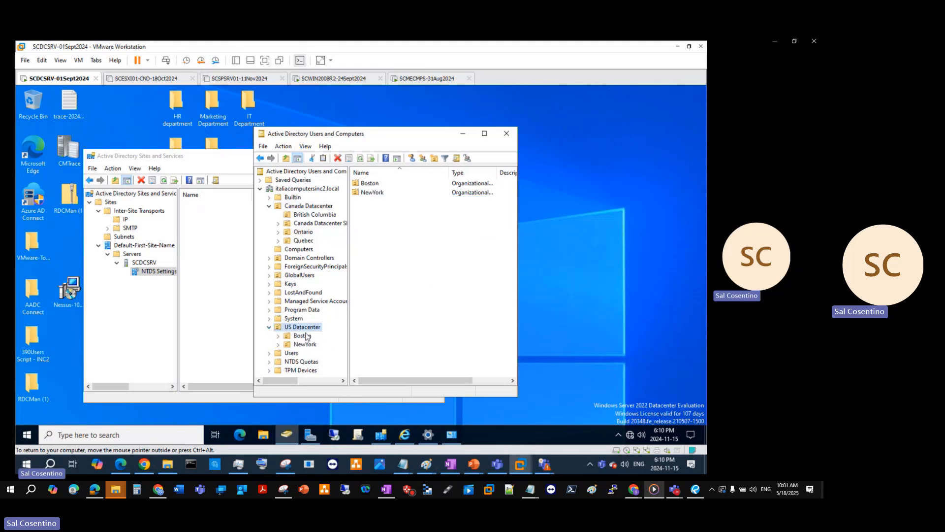
right_click(311, 326)
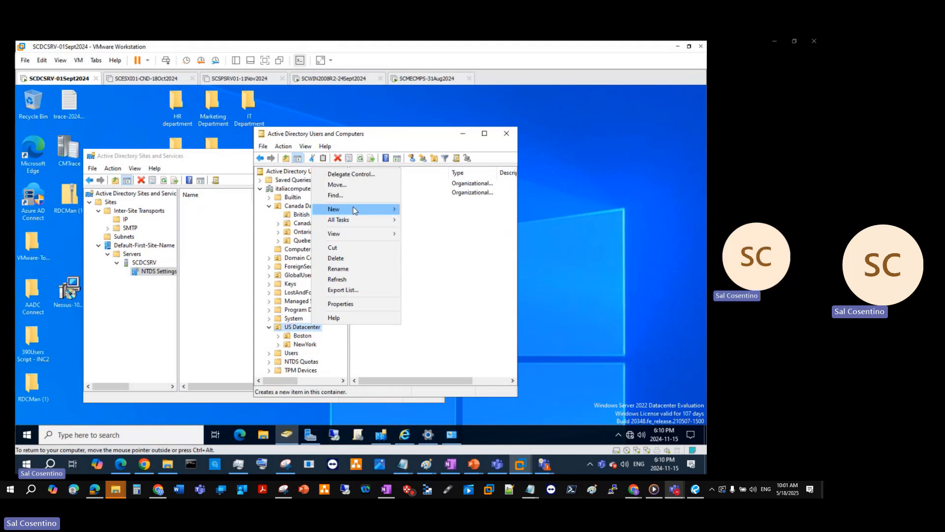
mouse_move(353, 211)
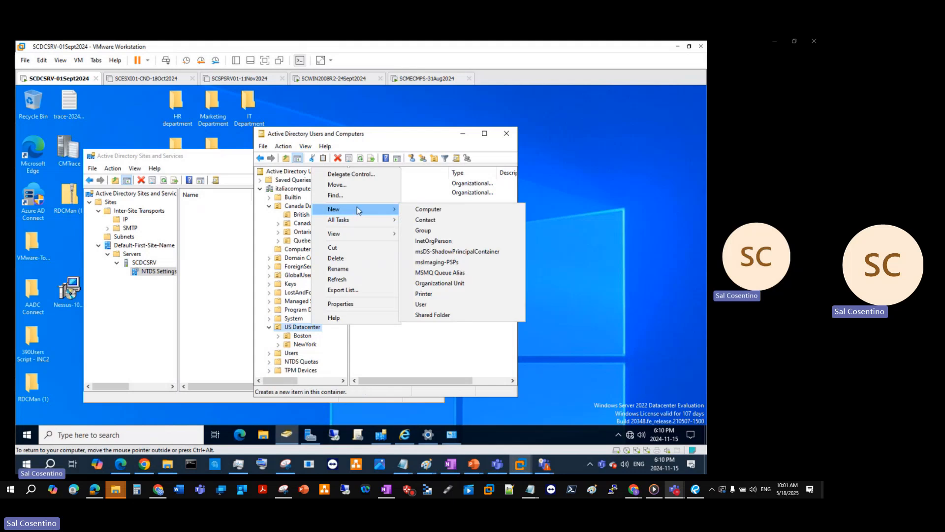
left_click(452, 234)
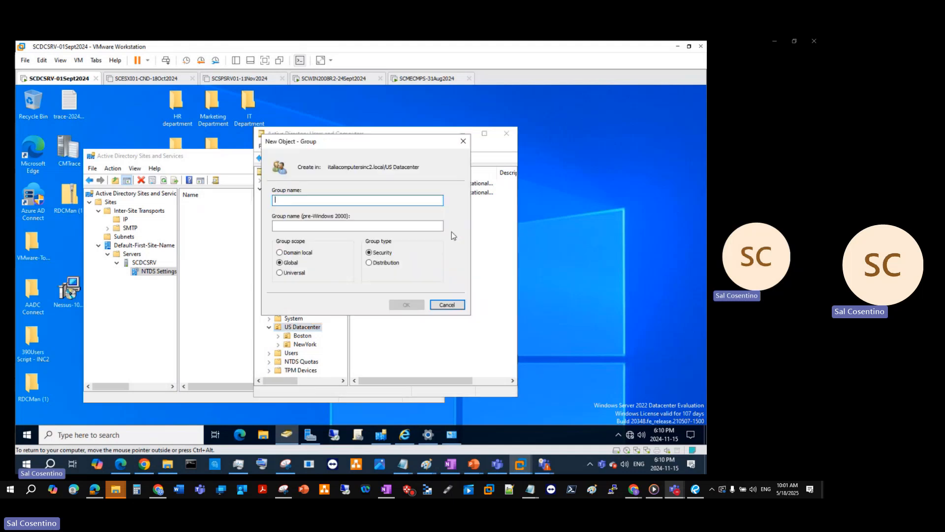
type("U")
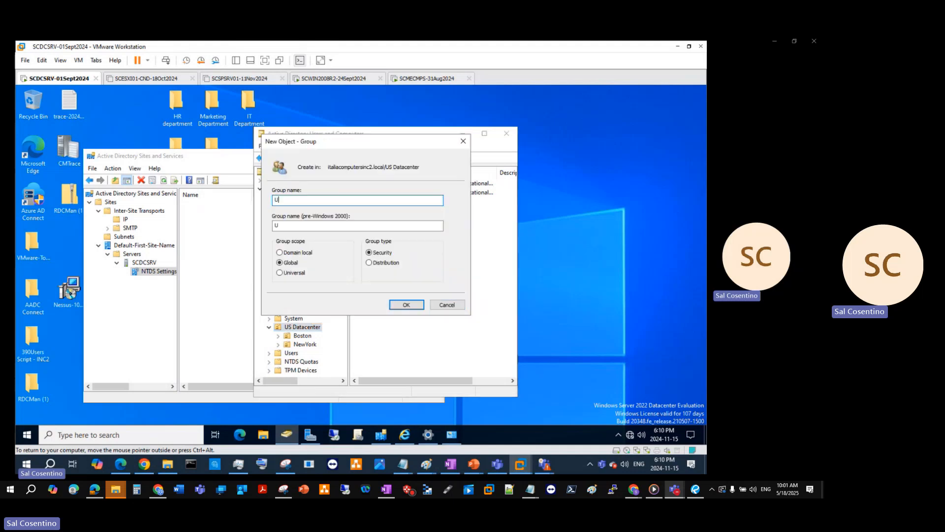
type("SD-DLG-BOST")
key("BackSpace")
key("BackSpace")
type("S")
key("BackSpace")
key("BackSpace")
key("BackSpace")
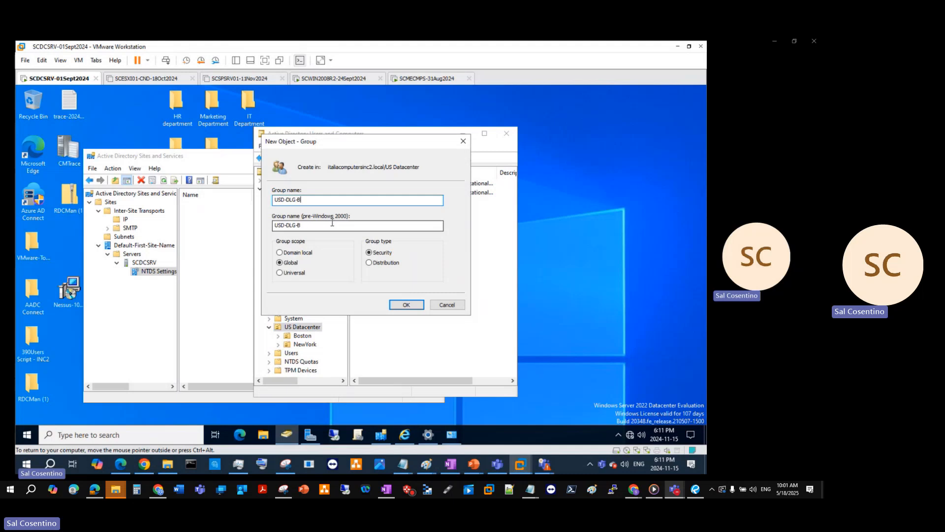
type("NY")
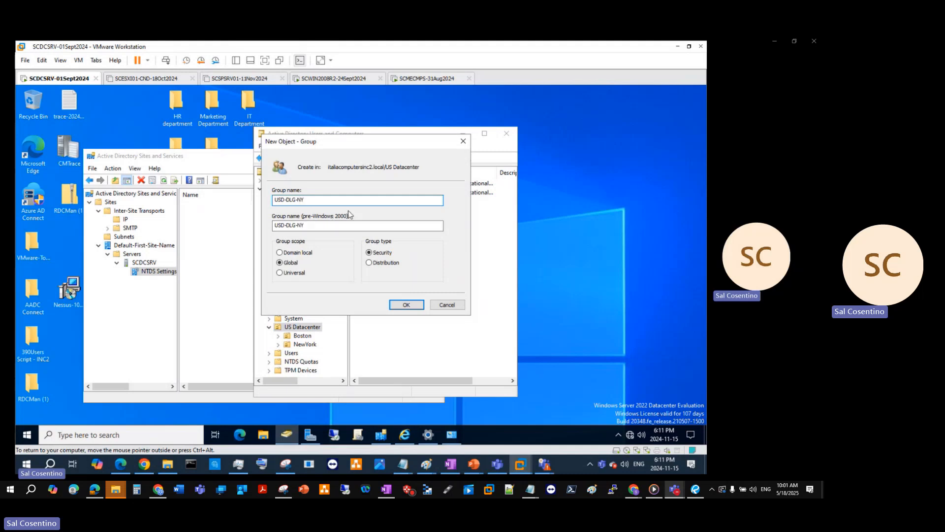
left_click(280, 252)
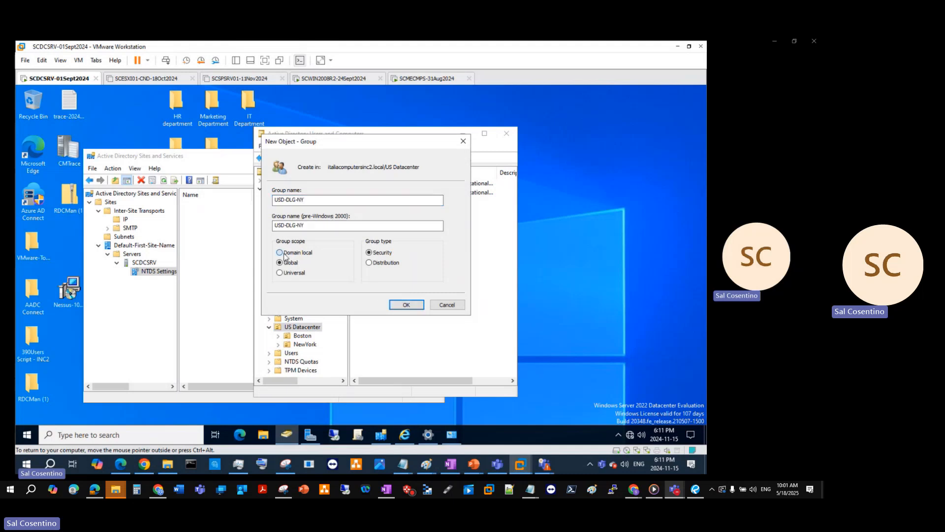
left_click(407, 305)
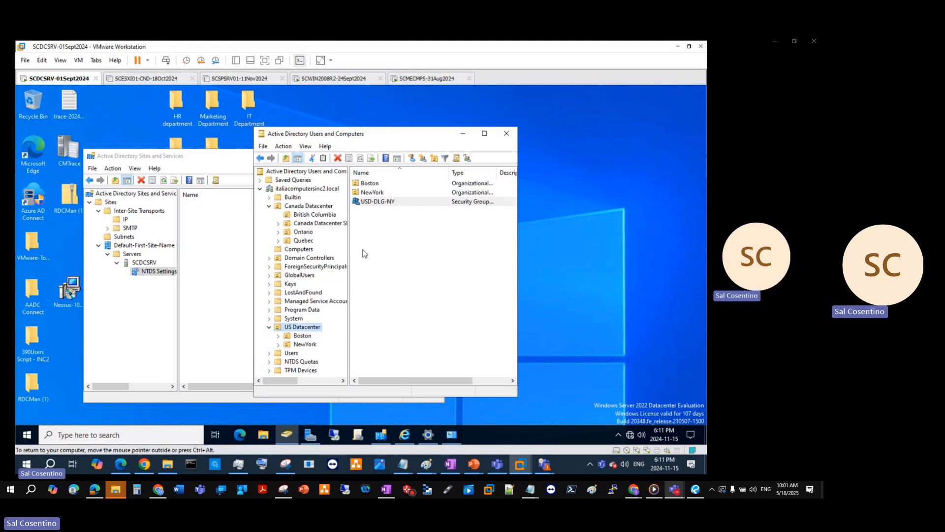
Add the note "Domain Local Security group that was created for testing purpose" to USD-DLG-NY, check its members and object details, and save
right_click(373, 208)
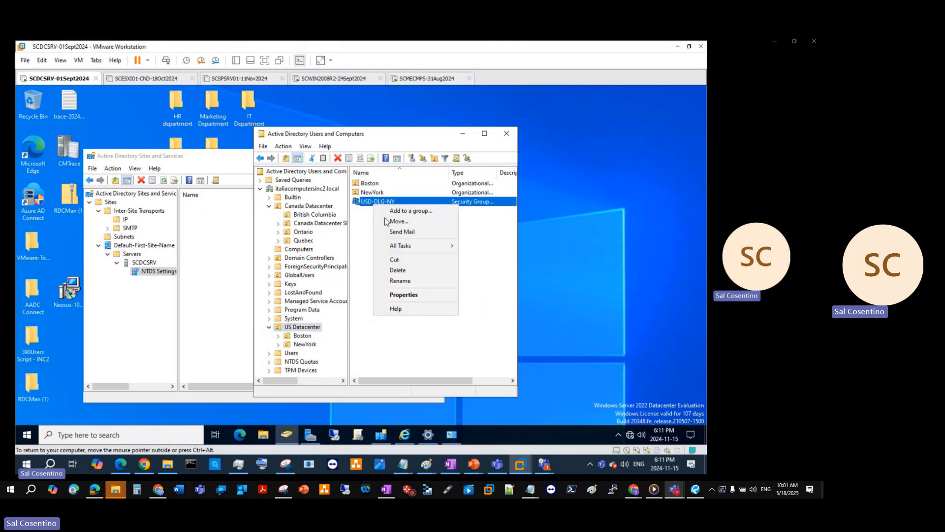
left_click(418, 295)
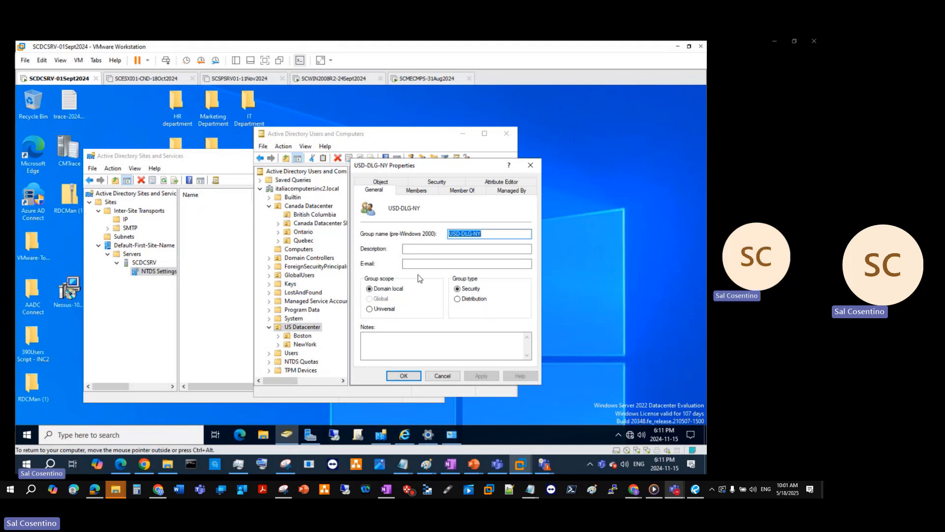
left_click(416, 335)
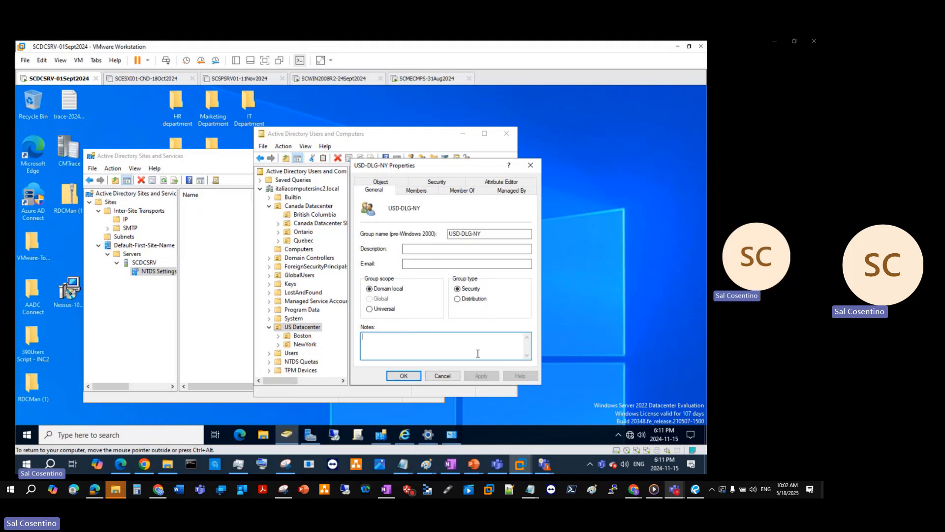
type("Domain Local Security gro")
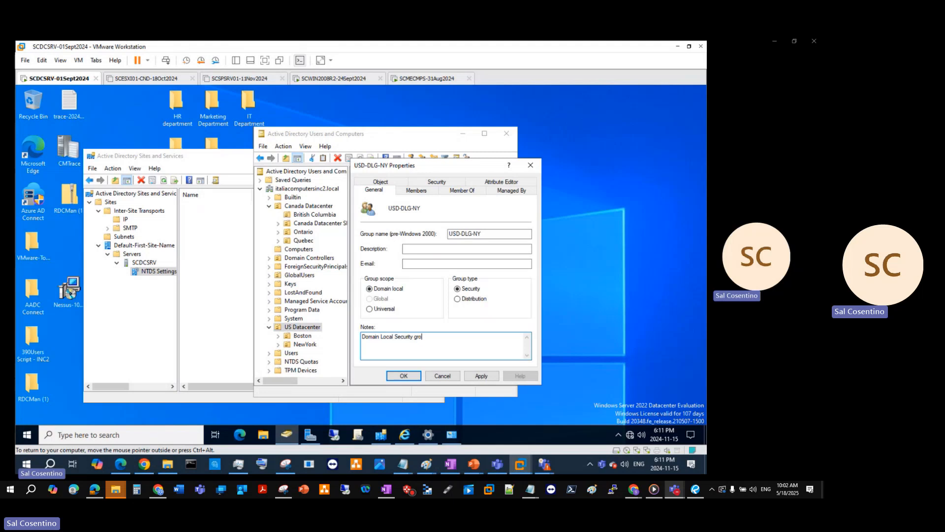
type("up that was created for testing puro")
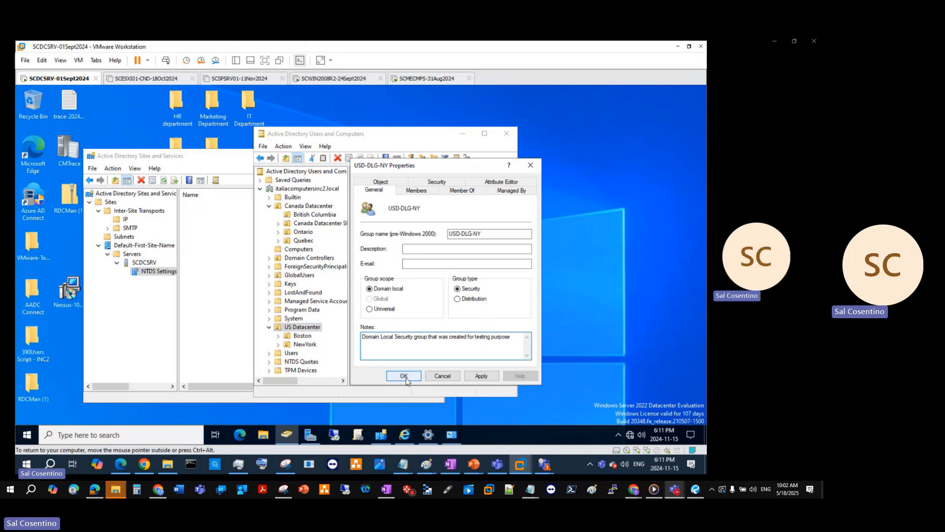
left_click(416, 190)
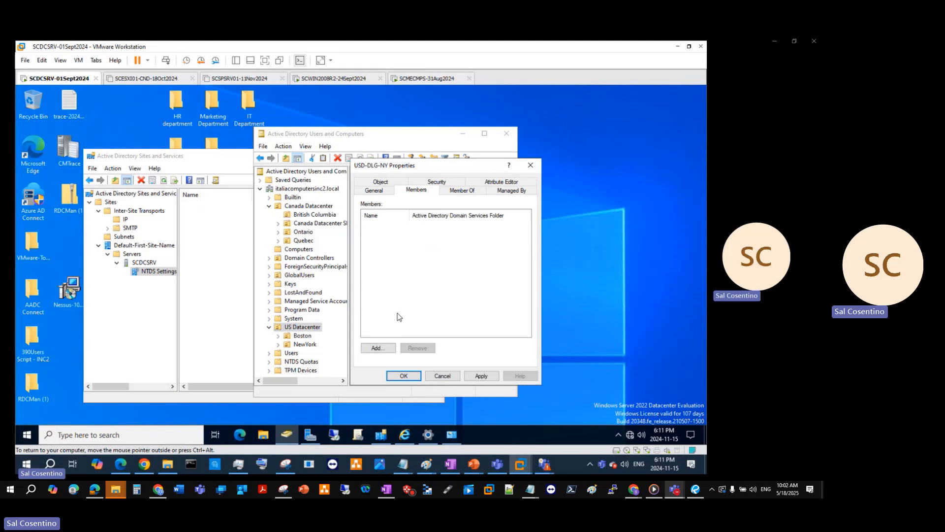
left_click(381, 182)
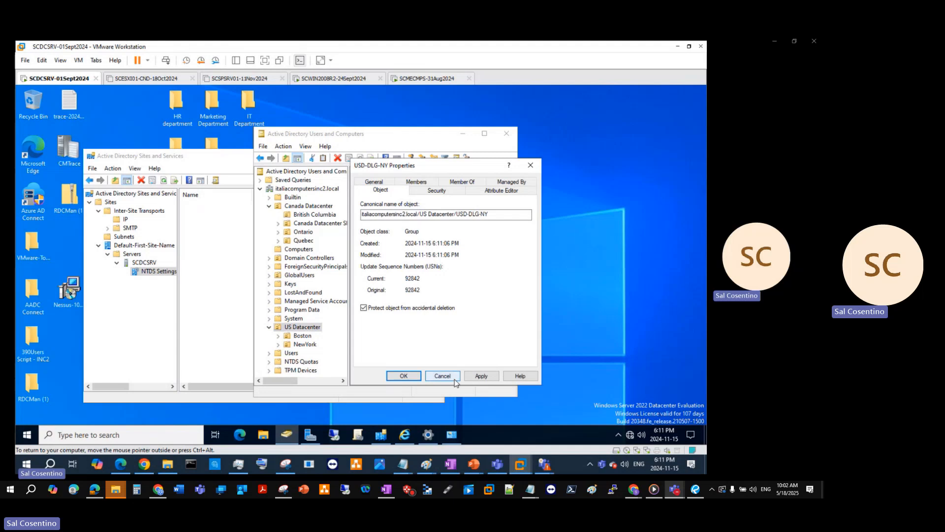
left_click(480, 376)
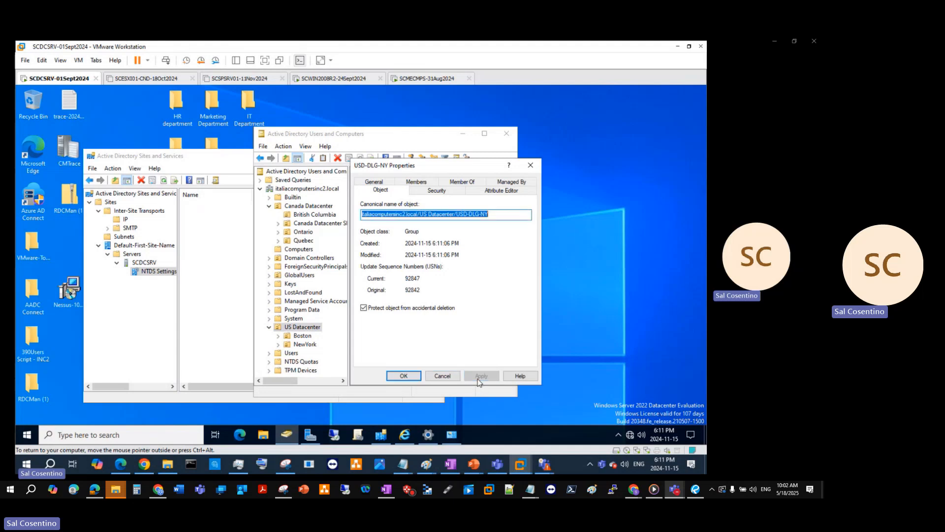
left_click(406, 379)
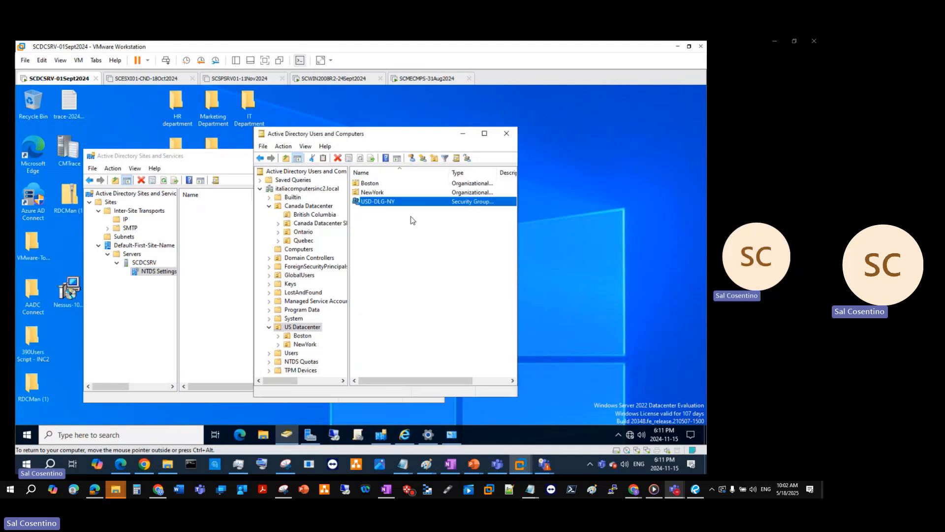
Set the pre-Windows 2000 name of the CND-DLG-ONT group in Canada Datacenter to CND-DLG-ONT
left_click(310, 224)
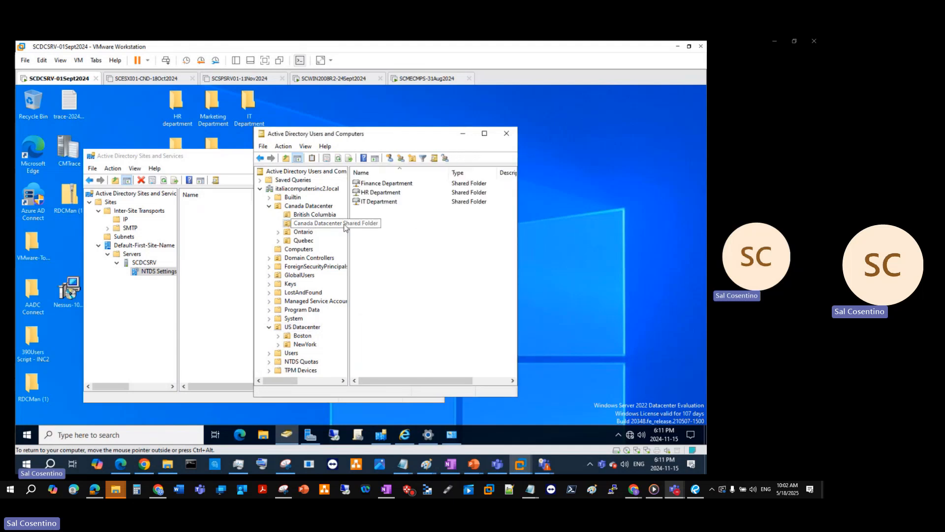
left_click(322, 206)
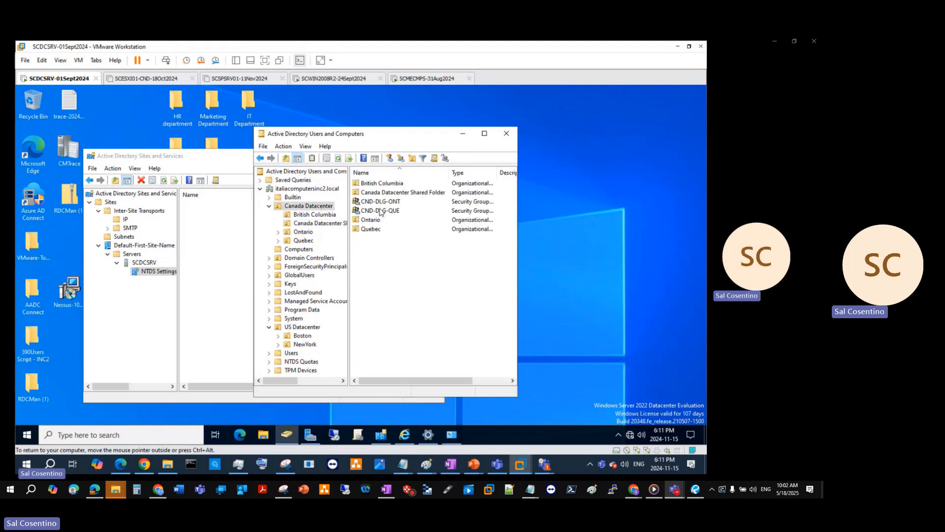
right_click(381, 203)
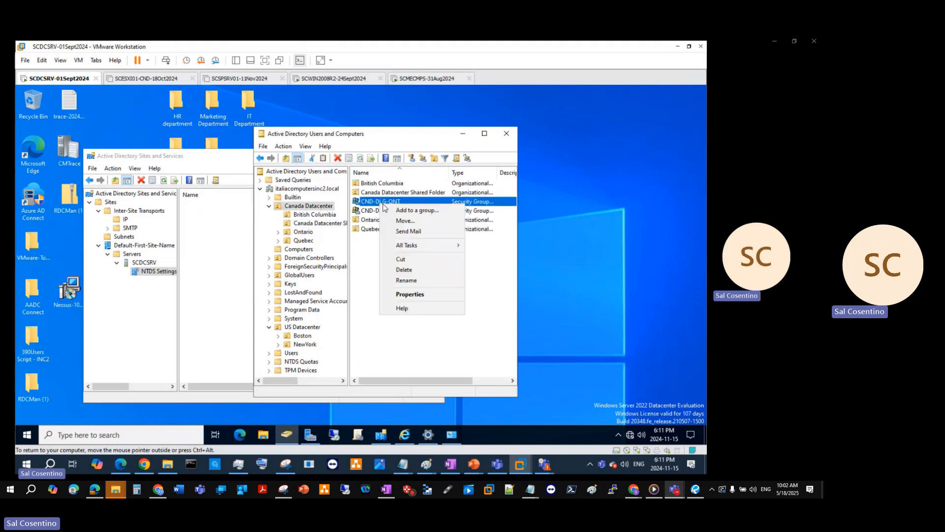
left_click(412, 295)
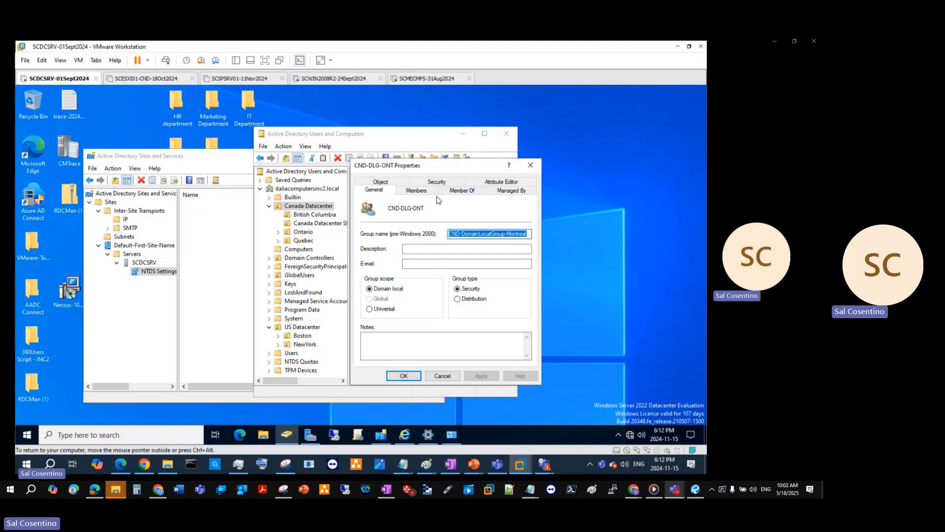
type("CND")
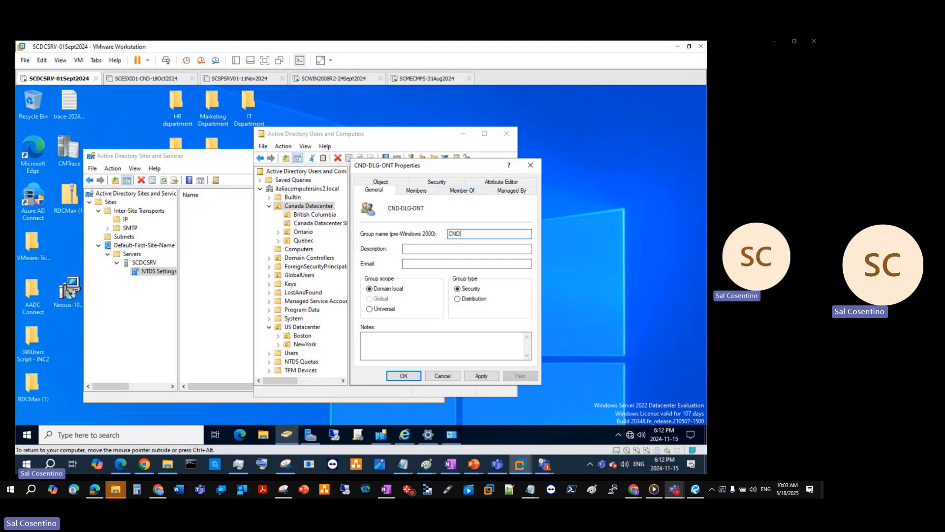
type("-D")
type("LG-ONT")
key("Return")
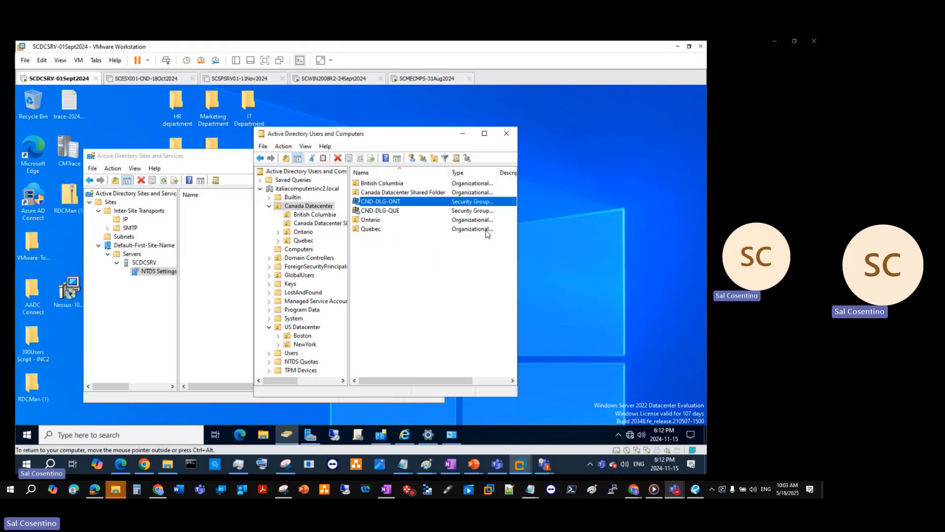
Start adding a parent group to CND-DLG-ONT's Member Of list, with the Users container as the search location
right_click(428, 203)
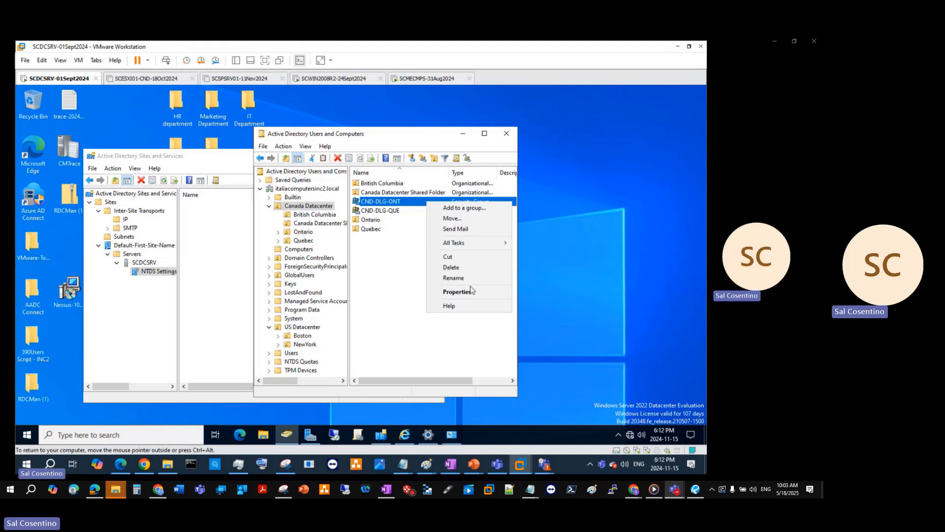
left_click(456, 292)
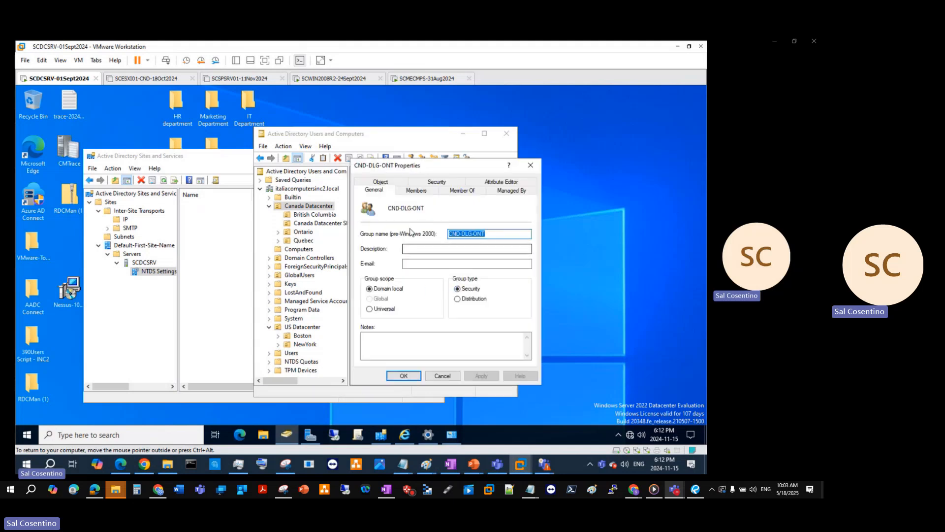
left_click(418, 190)
left_click(457, 193)
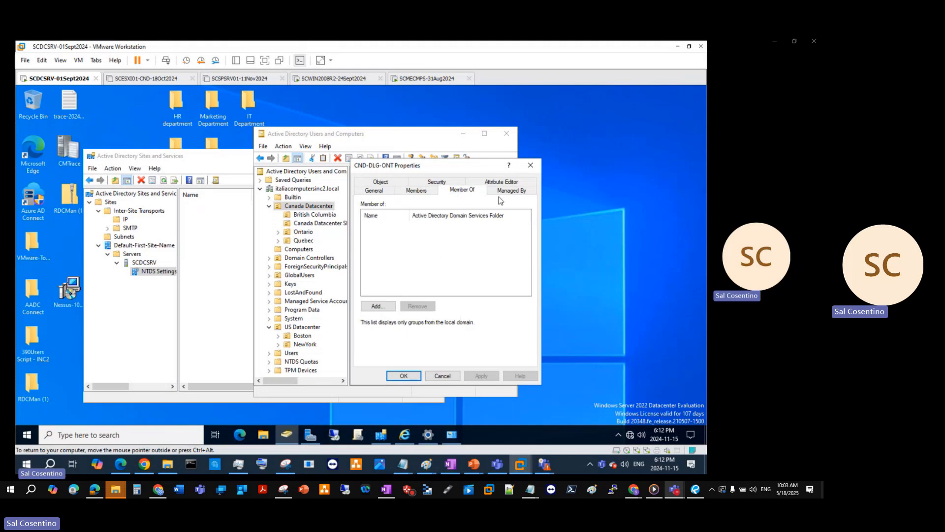
left_click(378, 307)
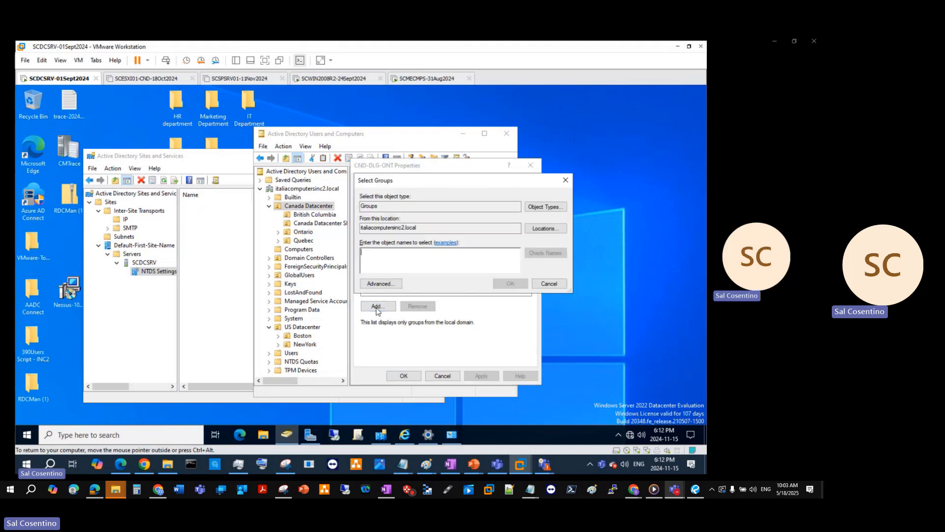
left_click(530, 229)
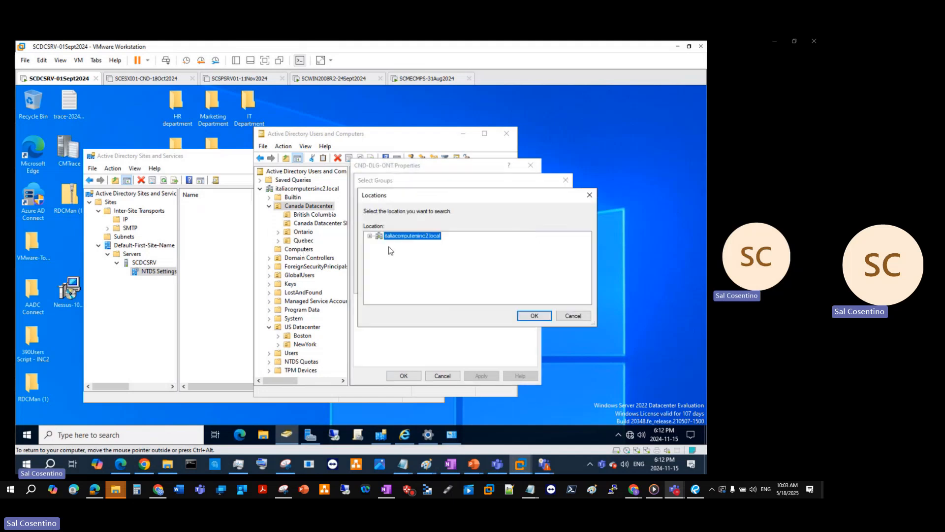
left_click(369, 236)
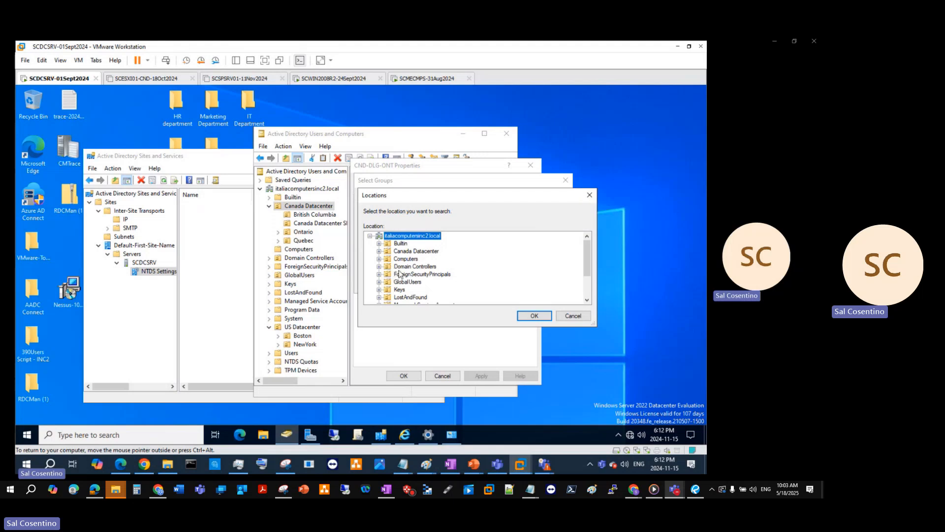
scroll(399, 273, "down", 2)
left_click(399, 298)
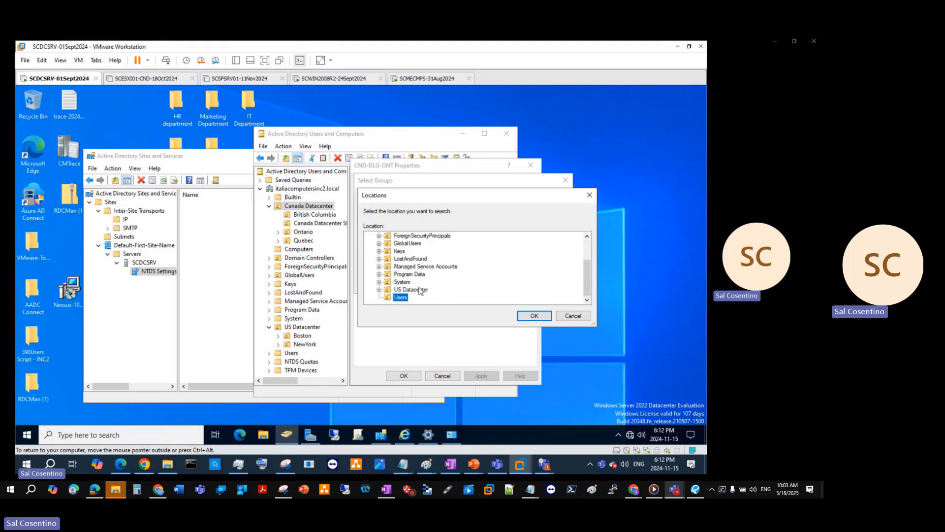
left_click(526, 320)
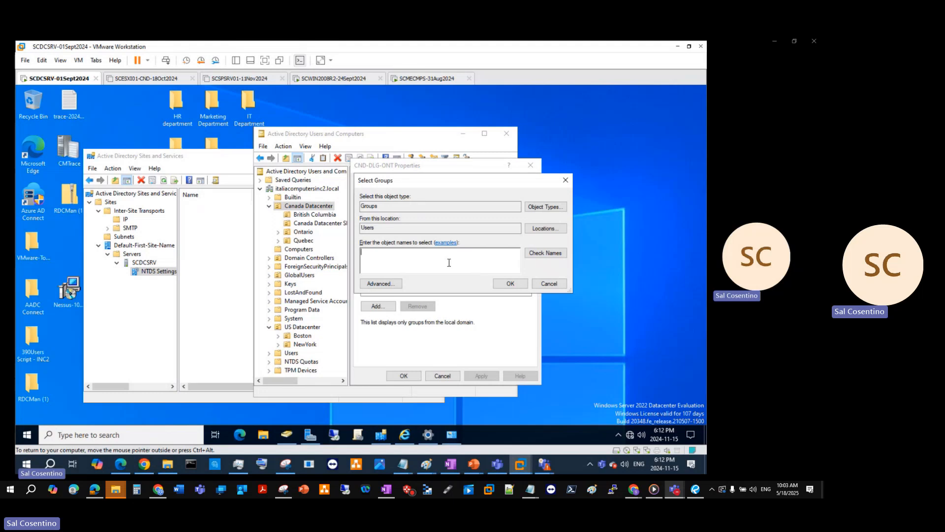